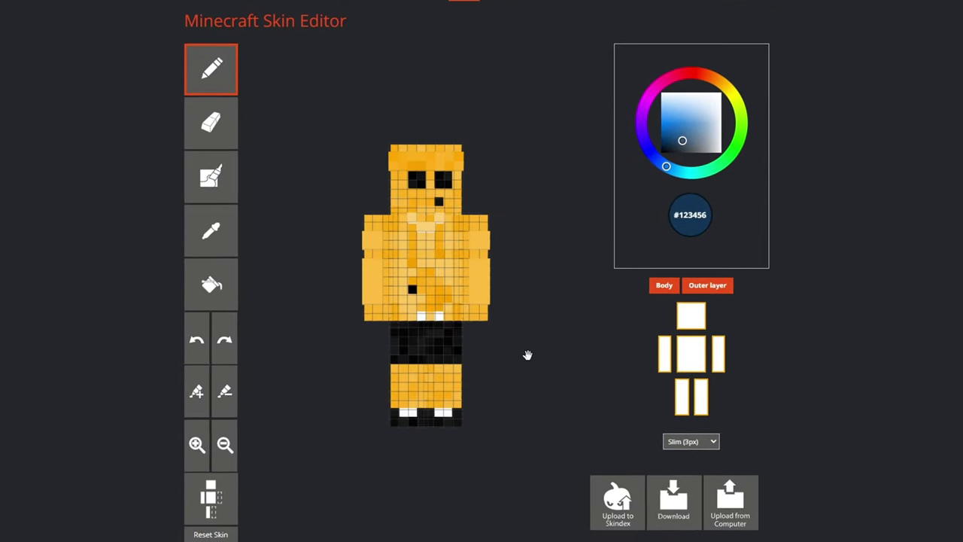
Orbit the yellow-and-black skin preview to view its sides and back.
{"action": "mouse_move", "coordinate": [528, 355]}
{"action": "left_mouse_down"}
{"action": "mouse_move", "coordinate": [351, 364]}
{"action": "mouse_move", "coordinate": [597, 381]}
{"action": "mouse_move", "coordinate": [467, 344]}
{"action": "mouse_move", "coordinate": [394, 369]}
{"action": "mouse_move", "coordinate": [520, 348]}
{"action": "left_mouse_up"}
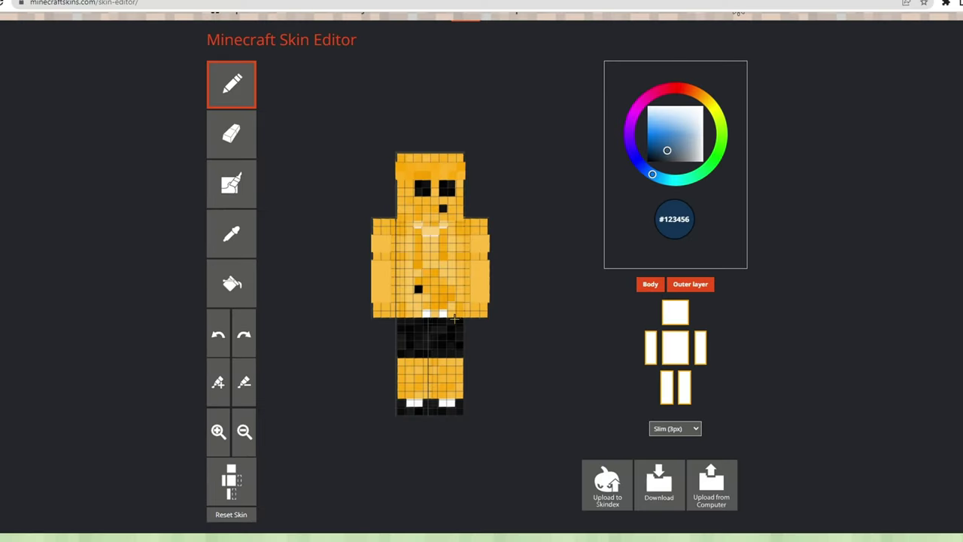
{"action": "left_click_drag", "start_coordinate": [505, 310], "coordinate": [362, 268]}
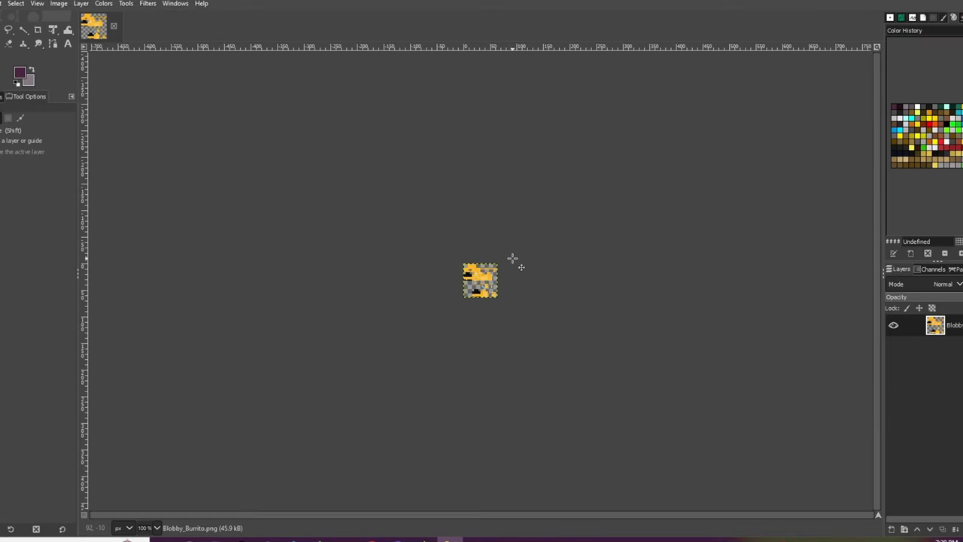
Zoom in on the skin and create a merged layer with New from Visible.
{"action": "scroll", "coordinate": [497, 282], "scroll_direction": "up", "scroll_amount": 7}
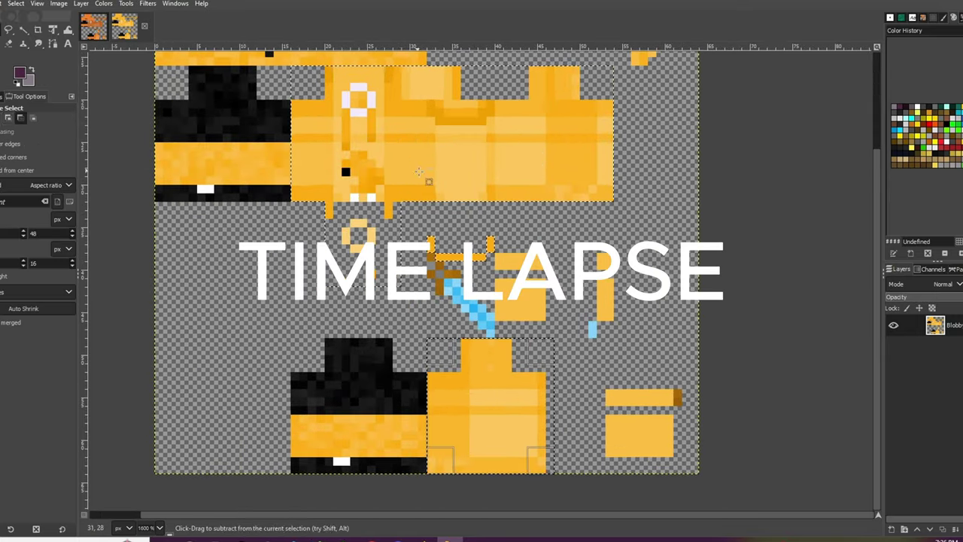
{"action": "right_click", "coordinate": [936, 325]}
{"action": "left_click", "coordinate": [835, 90]}
Lower hue, lightness and saturation in Hue-Saturation to turn the skin darker orange.
{"action": "left_click", "coordinate": [125, 3]}
{"action": "left_click", "coordinate": [151, 60]}
{"action": "left_click", "coordinate": [146, 255]}
{"action": "left_click", "coordinate": [104, 3]}
{"action": "left_click", "coordinate": [136, 76]}
{"action": "left_click_drag", "start_coordinate": [84, 290], "coordinate": [38, 290]}
{"action": "left_click_drag", "start_coordinate": [84, 302], "coordinate": [56, 302]}
{"action": "mouse_move", "coordinate": [84, 277]}
{"action": "left_mouse_down"}
{"action": "mouse_move", "coordinate": [67, 278]}
{"action": "mouse_move", "coordinate": [83, 290]}
{"action": "left_mouse_up"}
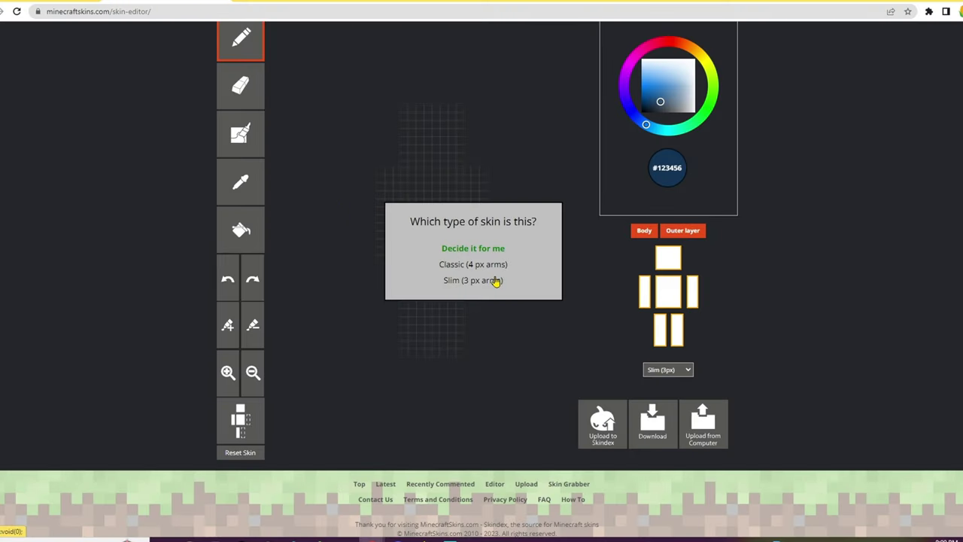
Set the skin to the Slim (3 px arms) model and rotate the preview to check it.
{"action": "left_click", "coordinate": [495, 280]}
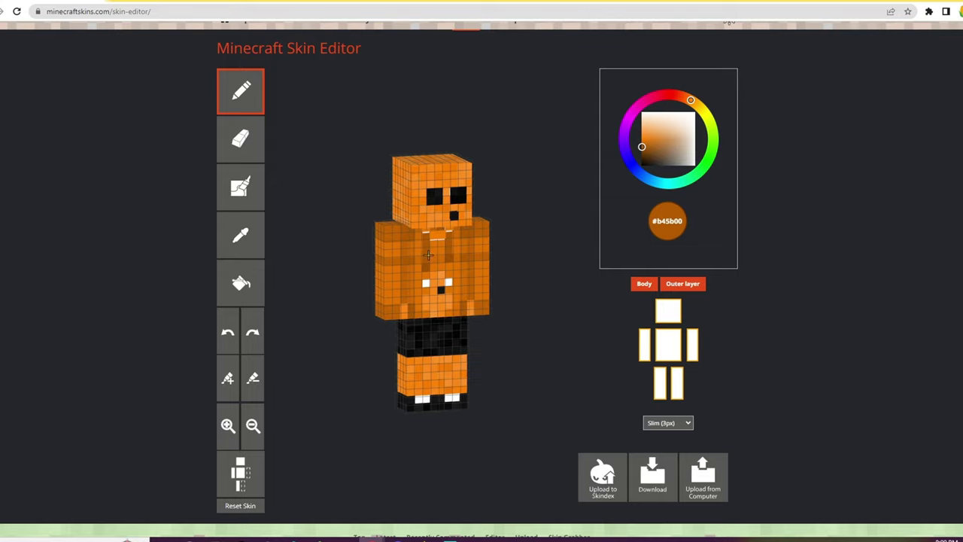
{"action": "left_click_drag", "start_coordinate": [543, 230], "coordinate": [508, 217]}
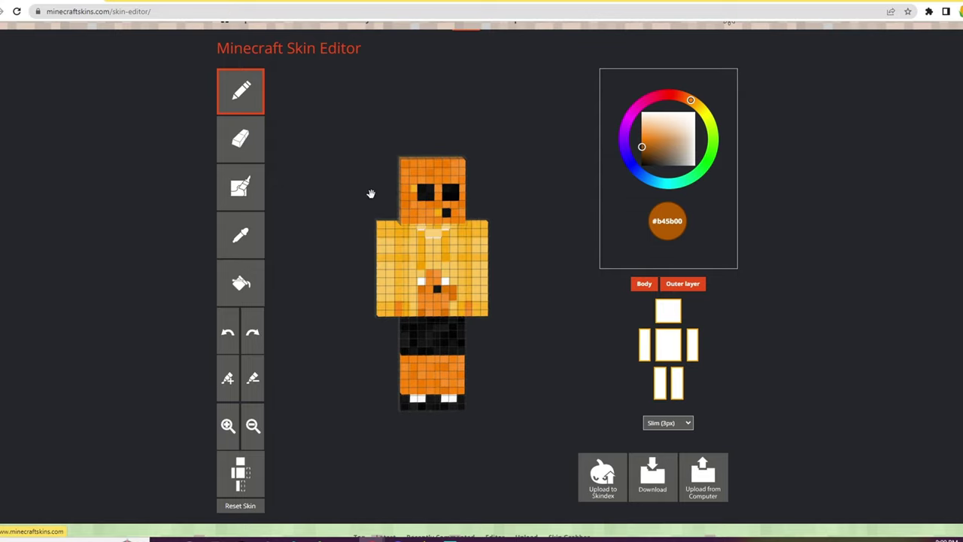
{"action": "left_click_drag", "start_coordinate": [378, 194], "coordinate": [323, 198]}
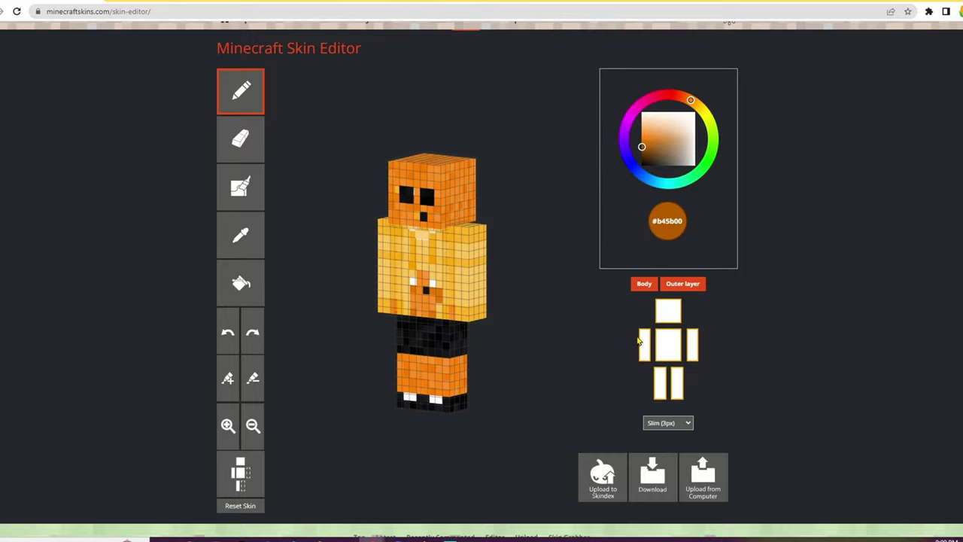
Hide and restore the torso, then hide the right and left arms in the body selector.
{"action": "left_click", "coordinate": [675, 352]}
{"action": "left_click", "coordinate": [675, 353]}
{"action": "left_click", "coordinate": [692, 348]}
{"action": "left_click", "coordinate": [645, 345]}
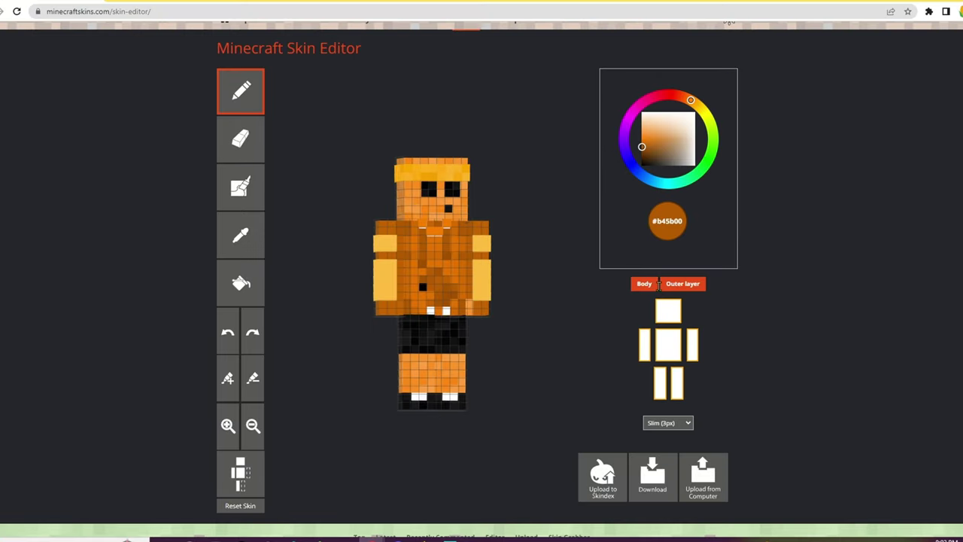
Try the eraser, pixel and brush tools, then download the skin as an image file.
{"action": "left_click", "coordinate": [51, 34]}
{"action": "left_click", "coordinate": [240, 187]}
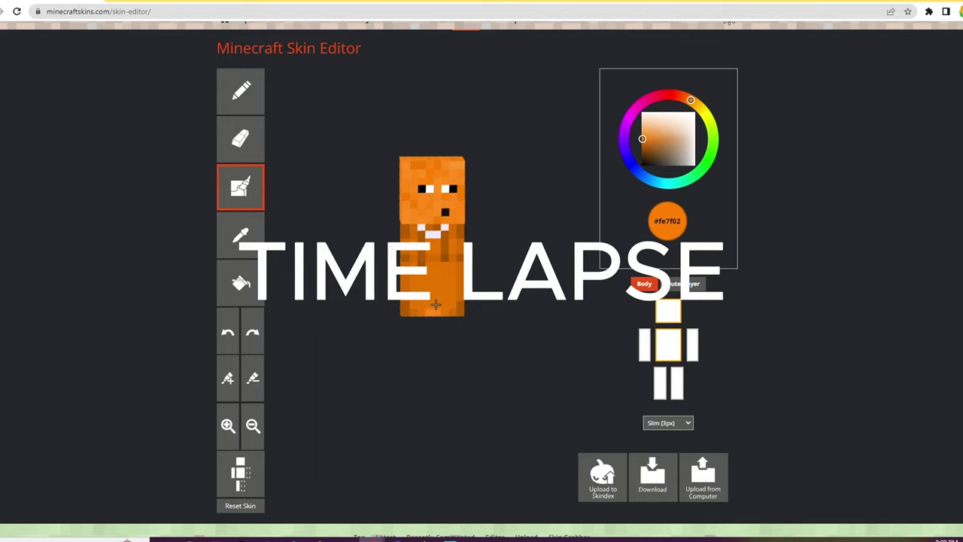
{"action": "left_click", "coordinate": [241, 91]}
{"action": "left_click", "coordinate": [240, 186]}
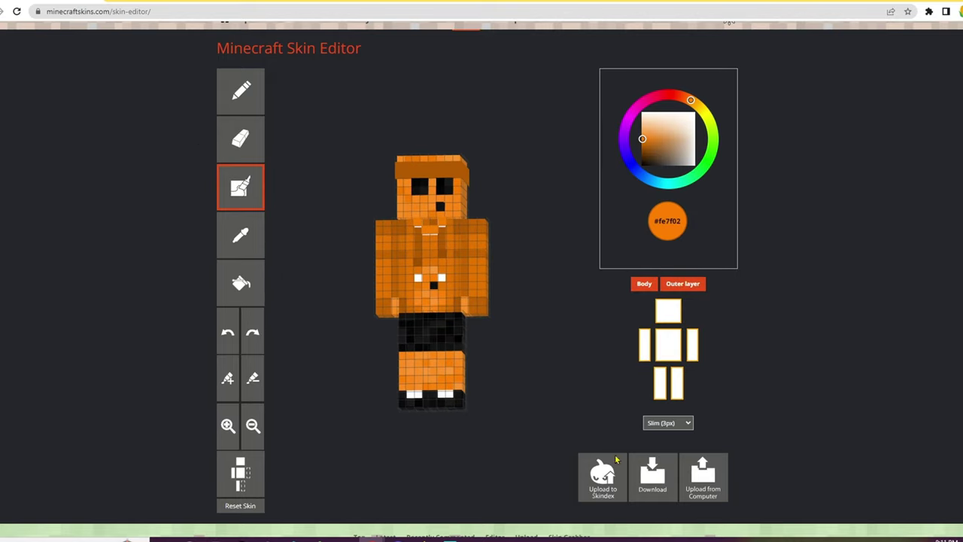
{"action": "left_click", "coordinate": [652, 474]}
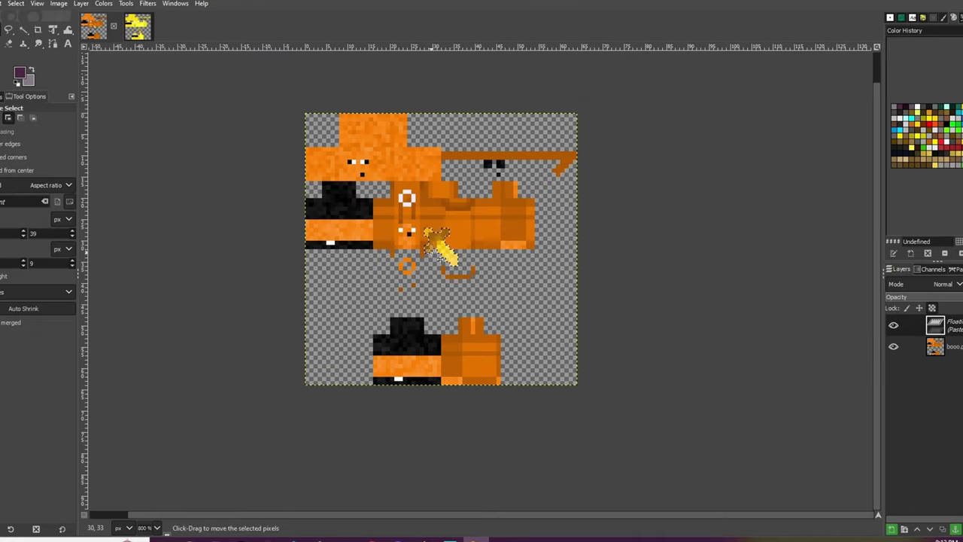
Recolour the pasted sword layer from red to brown with Hue-Saturation, then check the model's side.
{"action": "scroll", "coordinate": [430, 230], "scroll_direction": "up", "scroll_amount": 2}
{"action": "left_click", "coordinate": [103, 3]}
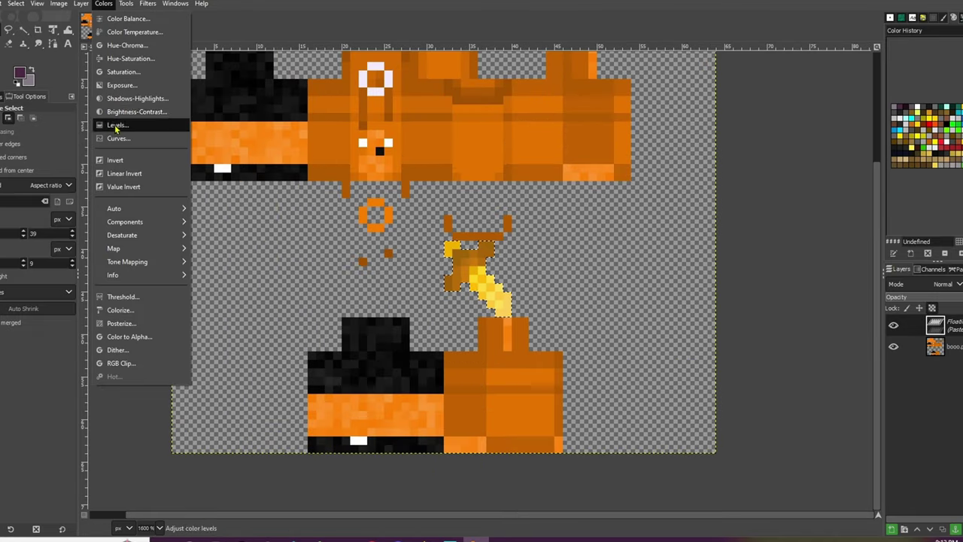
{"action": "left_click", "coordinate": [140, 65]}
{"action": "left_click_drag", "start_coordinate": [83, 299], "coordinate": [7, 305]}
{"action": "left_click", "coordinate": [146, 402]}
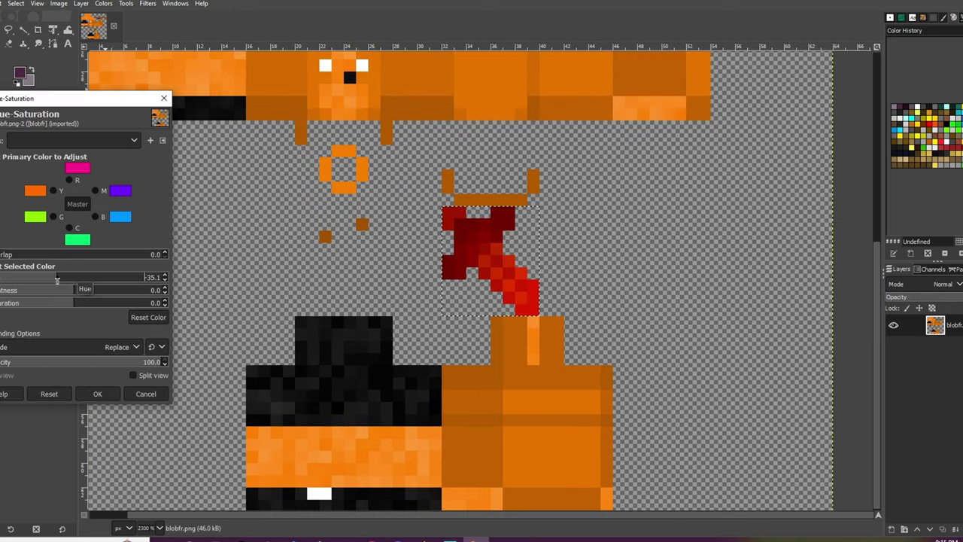
{"action": "left_click_drag", "start_coordinate": [75, 285], "coordinate": [45, 285]}
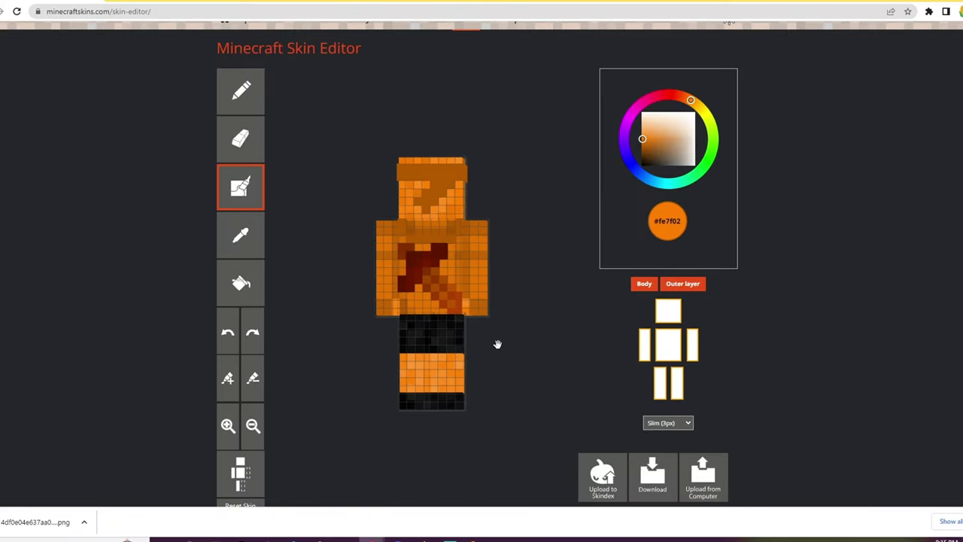
{"action": "left_click_drag", "start_coordinate": [497, 344], "coordinate": [427, 366]}
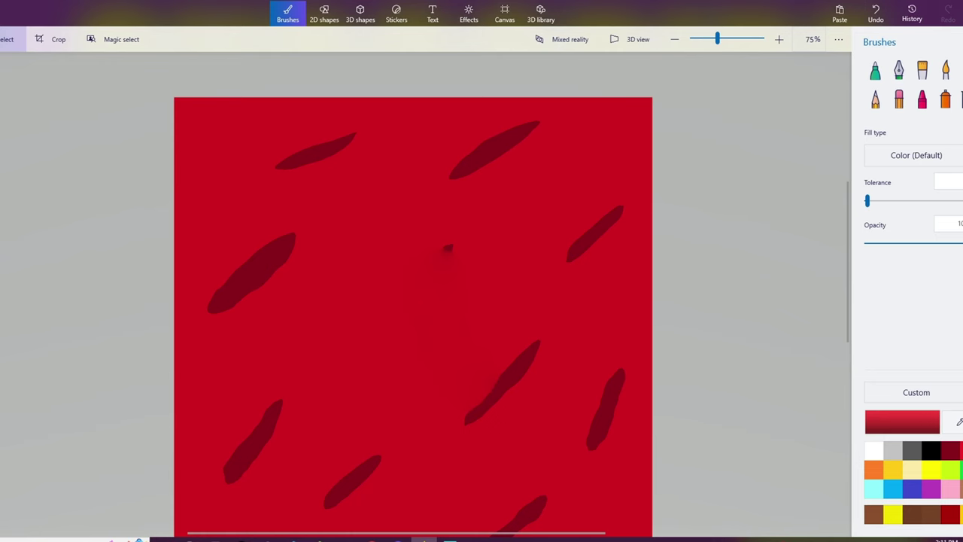
Paste the green blob onto the red streaked canvas and zoom to check it.
{"action": "left_click", "coordinate": [839, 14]}
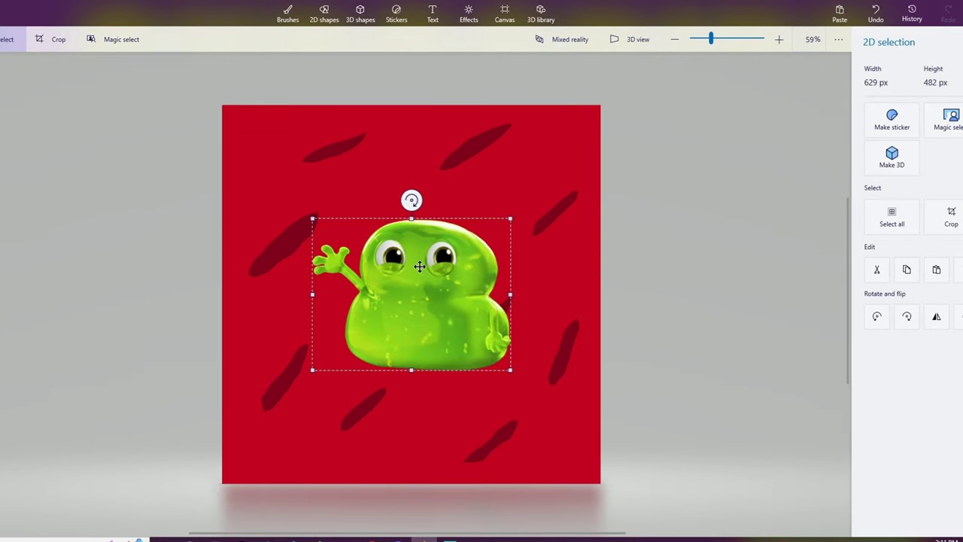
{"action": "scroll", "coordinate": [416, 253], "scroll_direction": "up", "scroll_amount": 5}
{"action": "scroll", "coordinate": [416, 254], "scroll_direction": "down", "scroll_amount": 3}
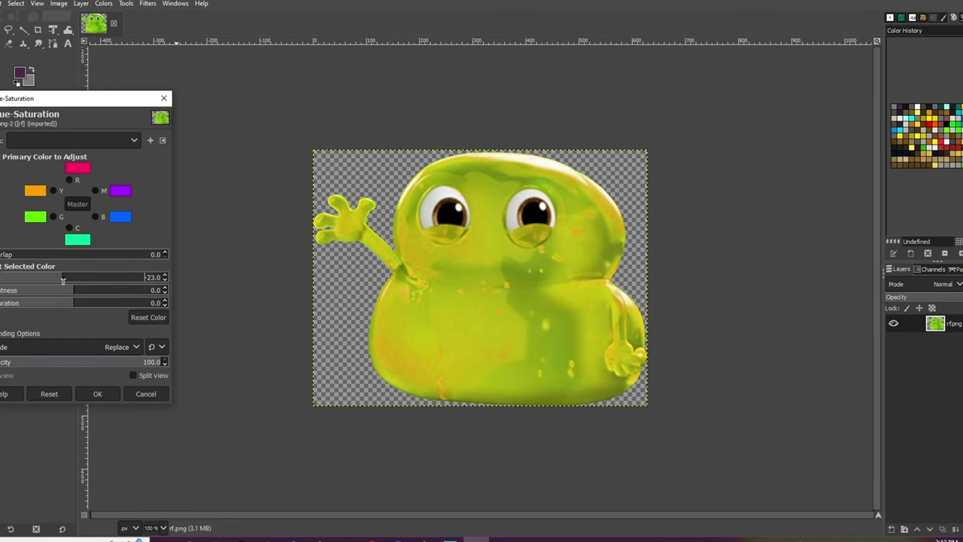
Drag the Hue slider to turn the green blob orange-red, then try other hues.
{"action": "left_click_drag", "start_coordinate": [63, 281], "coordinate": [46, 279]}
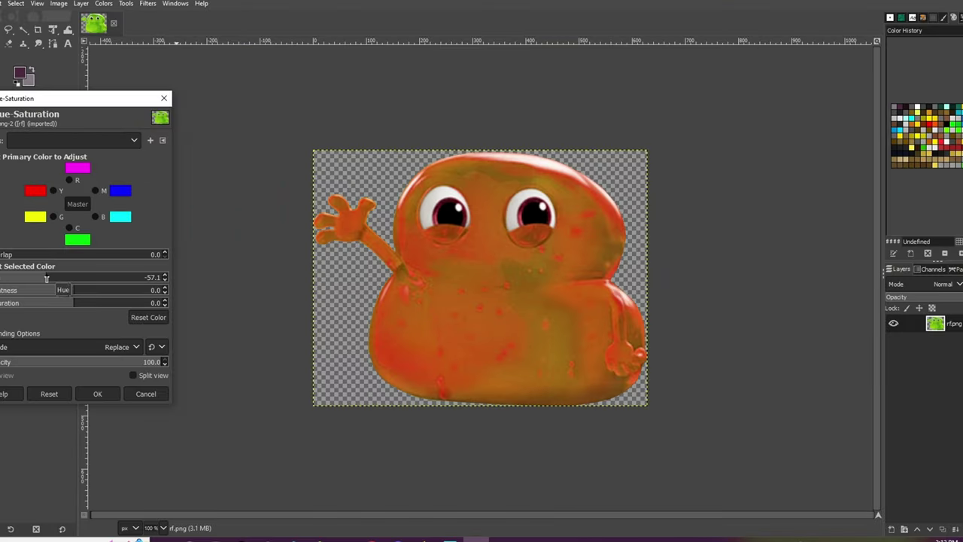
{"action": "left_click_drag", "start_coordinate": [46, 279], "coordinate": [81, 281]}
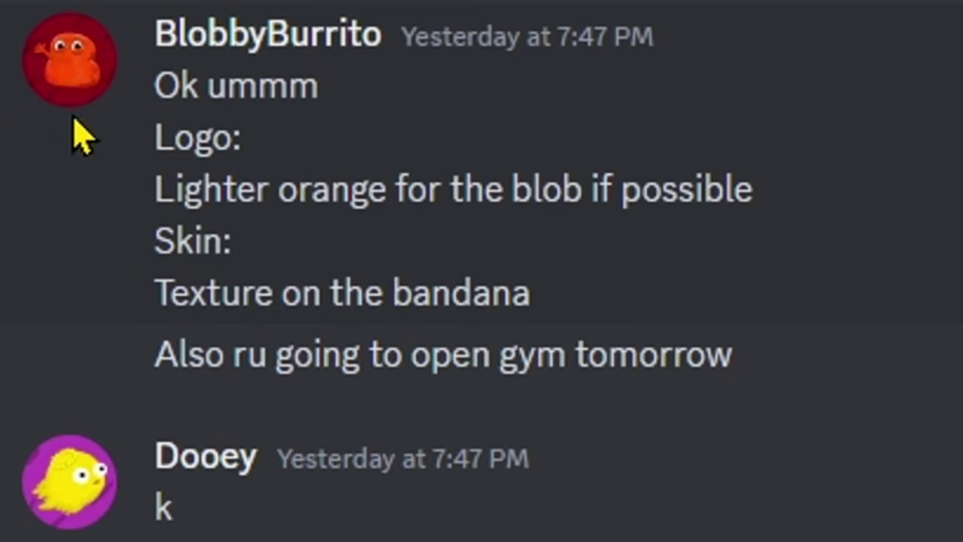
Highlight the logo feedback in the Discord message, then open bday.png in GIMP.
{"action": "left_click_drag", "start_coordinate": [153, 136], "coordinate": [559, 304]}
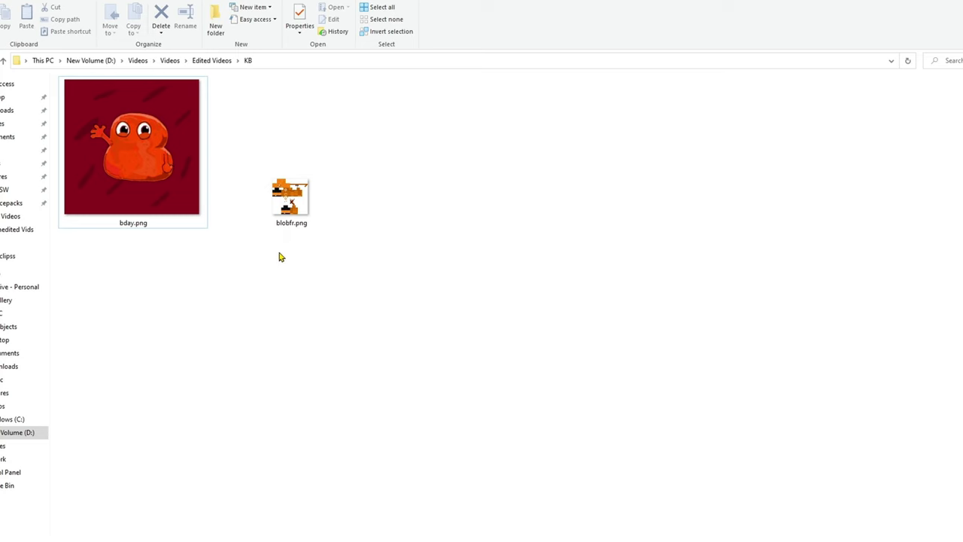
{"action": "left_click", "coordinate": [157, 200]}
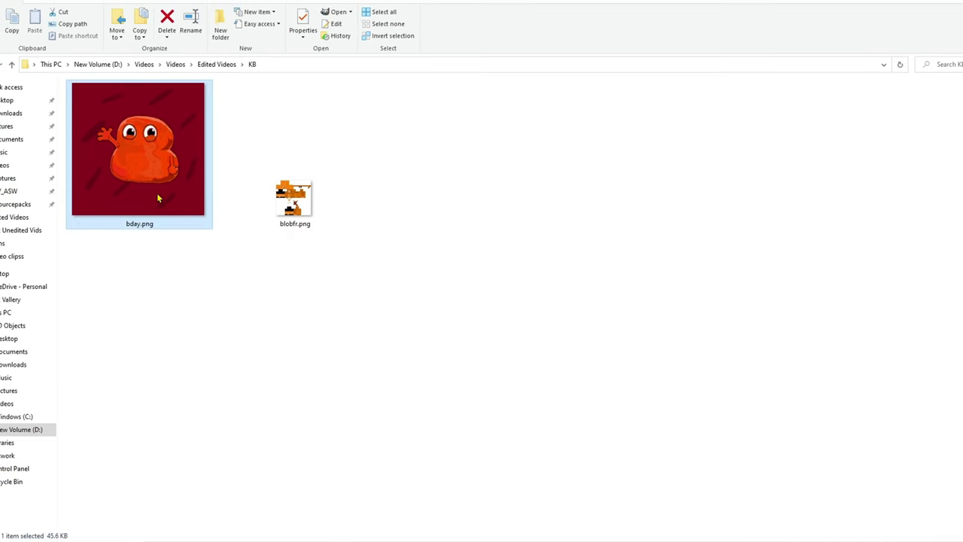
{"action": "double_click", "coordinate": [158, 196]}
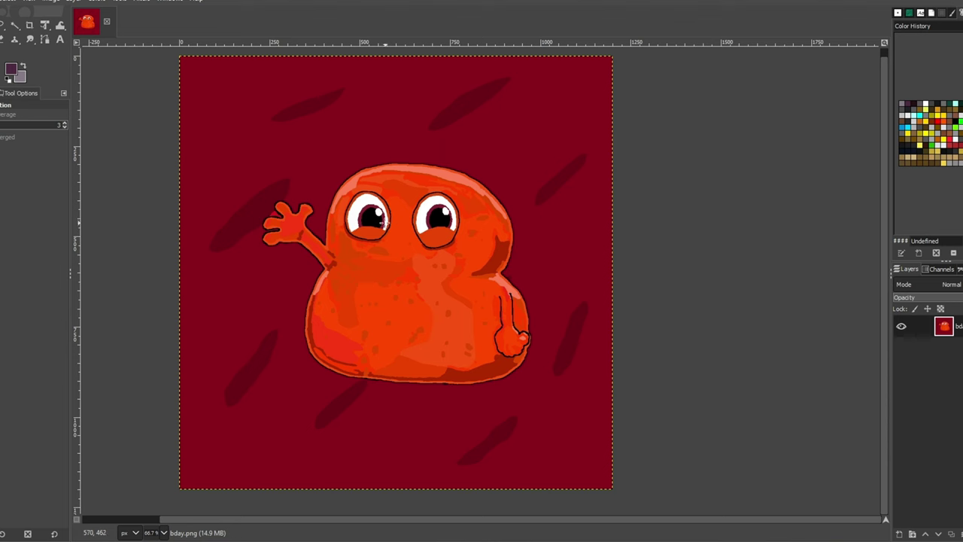
Shift the blob's hue to about 12 in Hue-Saturation so it turns orange.
{"action": "scroll", "coordinate": [279, 208], "scroll_direction": "up", "scroll_amount": 6}
{"action": "scroll", "coordinate": [217, 188], "scroll_direction": "up", "scroll_amount": 3}
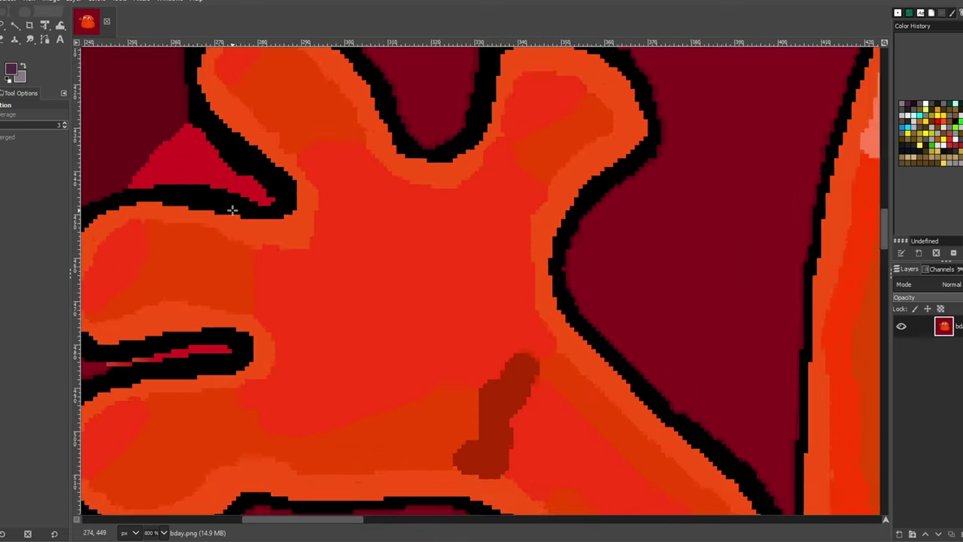
{"action": "scroll", "coordinate": [172, 324], "scroll_direction": "down", "scroll_amount": 9}
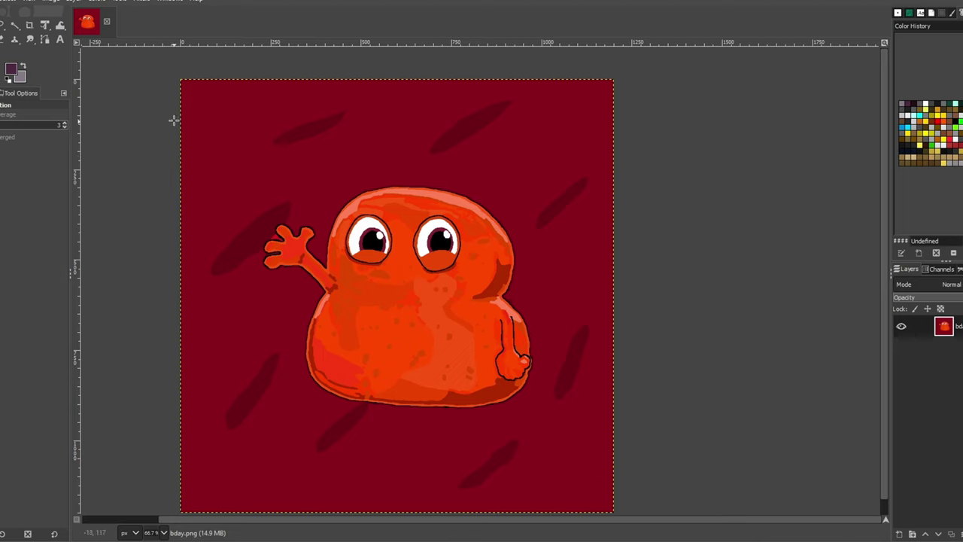
{"action": "left_click", "coordinate": [96, 3]}
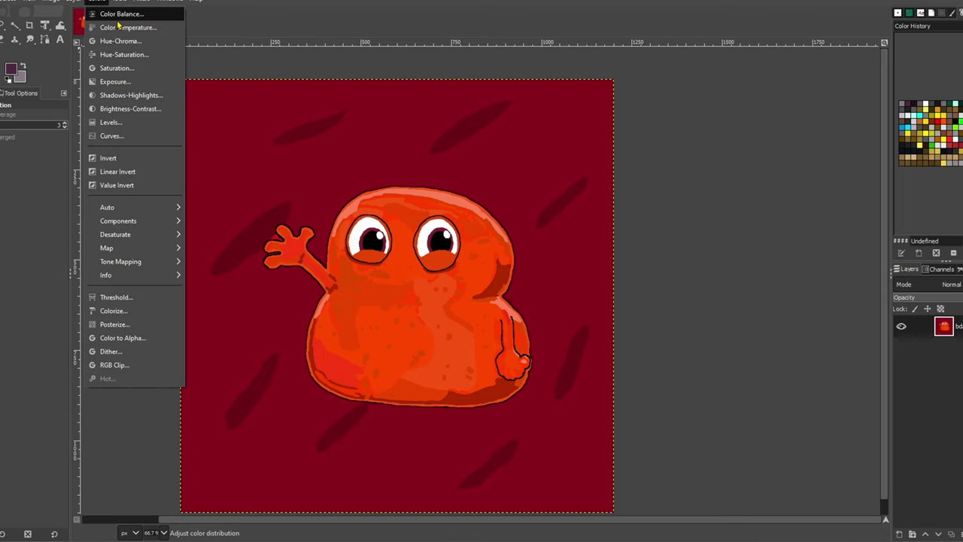
{"action": "left_click", "coordinate": [126, 54]}
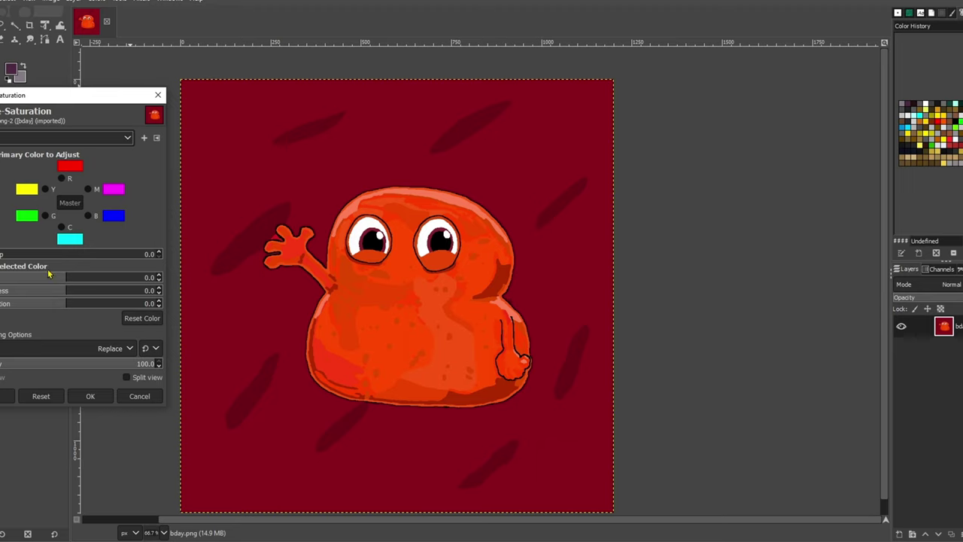
{"action": "left_click_drag", "start_coordinate": [67, 278], "coordinate": [70, 277]}
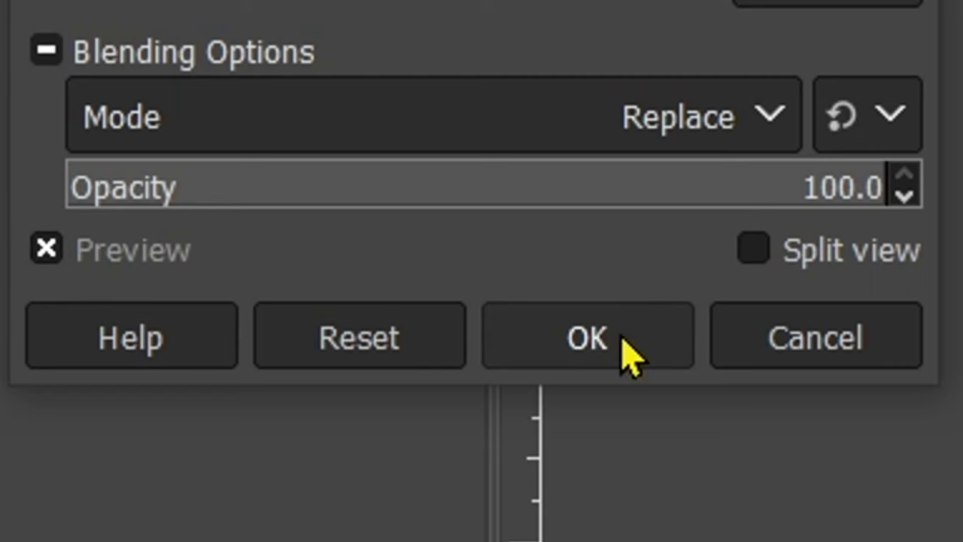
{"action": "left_click", "coordinate": [93, 397]}
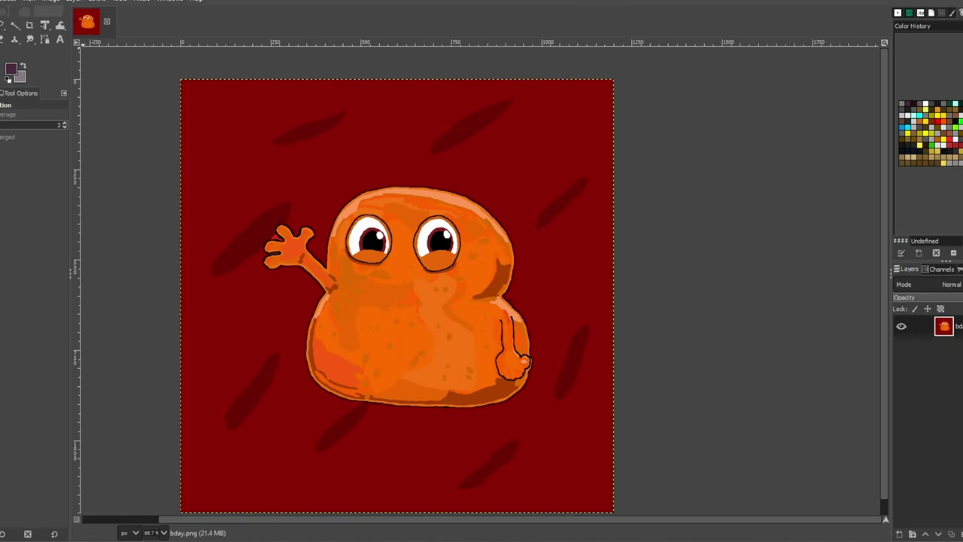
Export the image as bdaYFR.png.
{"action": "left_click", "coordinate": [6, 0]}
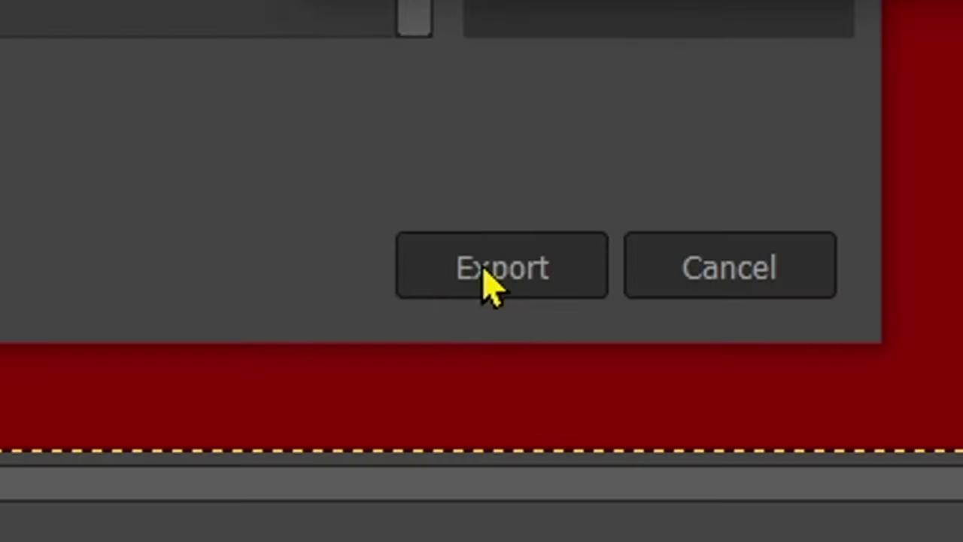
{"action": "left_click", "coordinate": [497, 274]}
{"action": "left_click", "coordinate": [580, 407]}
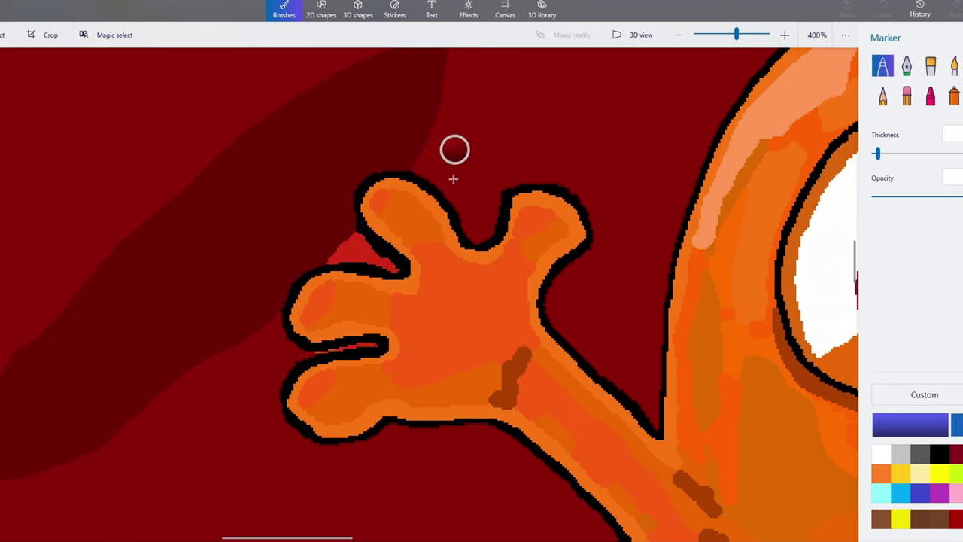
Fill the bright red triangle between the fingers with the sampled dark red background colour.
{"action": "left_click", "coordinate": [575, 142]}
{"action": "left_click", "coordinate": [962, 96]}
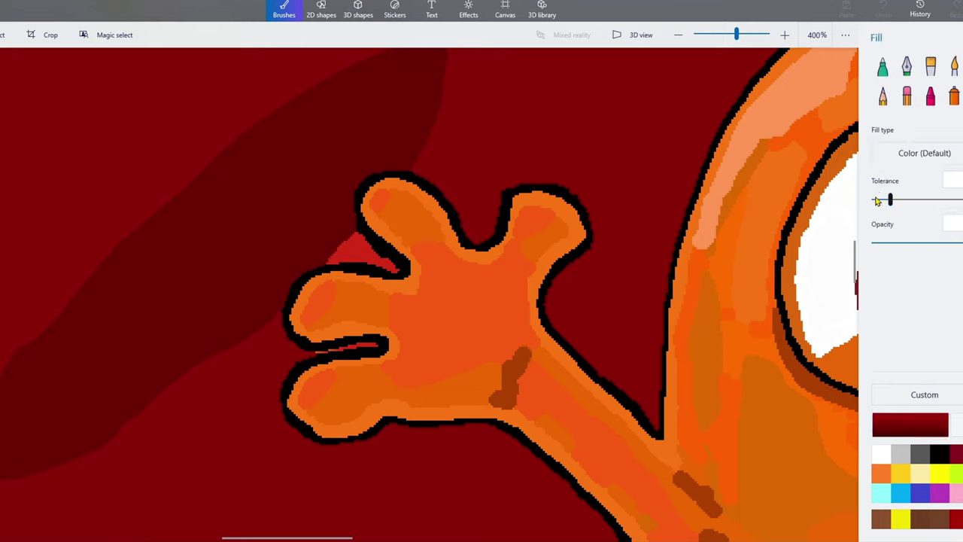
{"action": "left_click", "coordinate": [361, 253]}
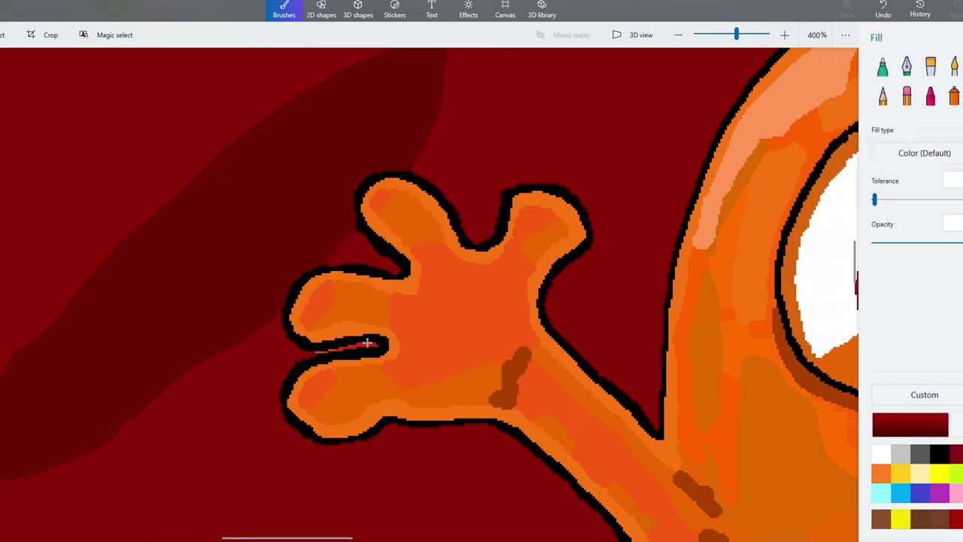
{"action": "scroll", "coordinate": [341, 352], "scroll_direction": "down", "scroll_amount": 3}
{"action": "scroll", "coordinate": [349, 217], "scroll_direction": "up", "scroll_amount": 5}
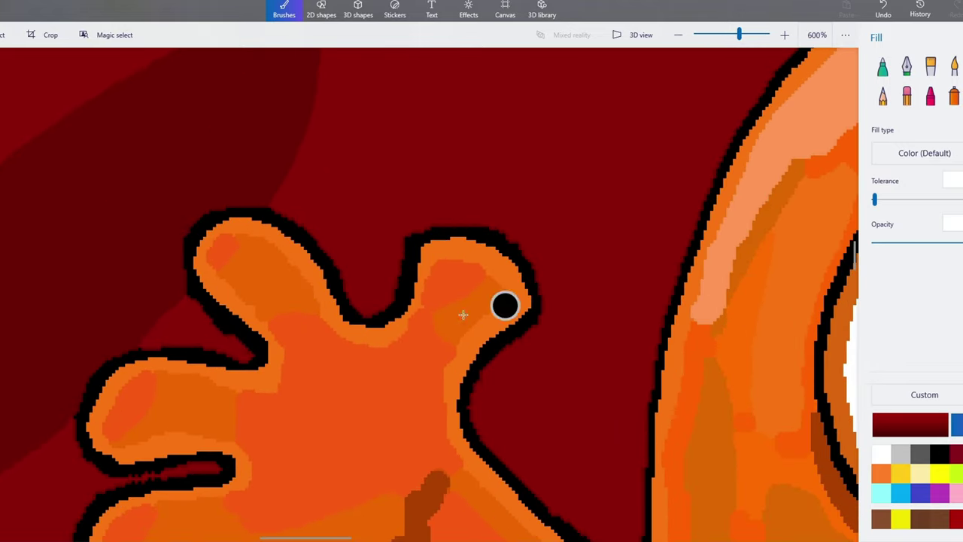
{"action": "scroll", "coordinate": [505, 306], "scroll_direction": "down", "scroll_amount": 5}
{"action": "scroll", "coordinate": [234, 301], "scroll_direction": "up", "scroll_amount": 1}
{"action": "scroll", "coordinate": [214, 303], "scroll_direction": "up", "scroll_amount": 1}
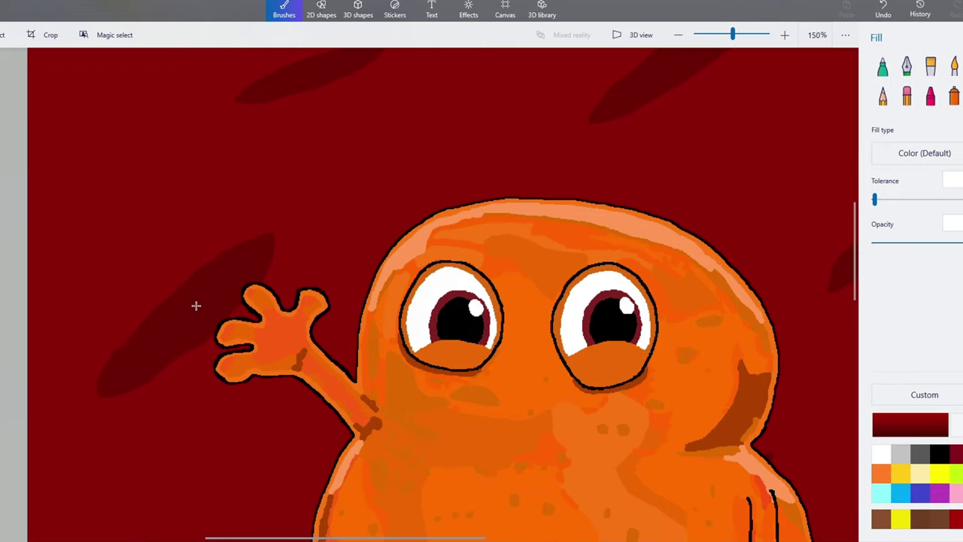
{"action": "scroll", "coordinate": [157, 275], "scroll_direction": "down", "scroll_amount": 3}
{"action": "scroll", "coordinate": [259, 353], "scroll_direction": "down", "scroll_amount": 1}
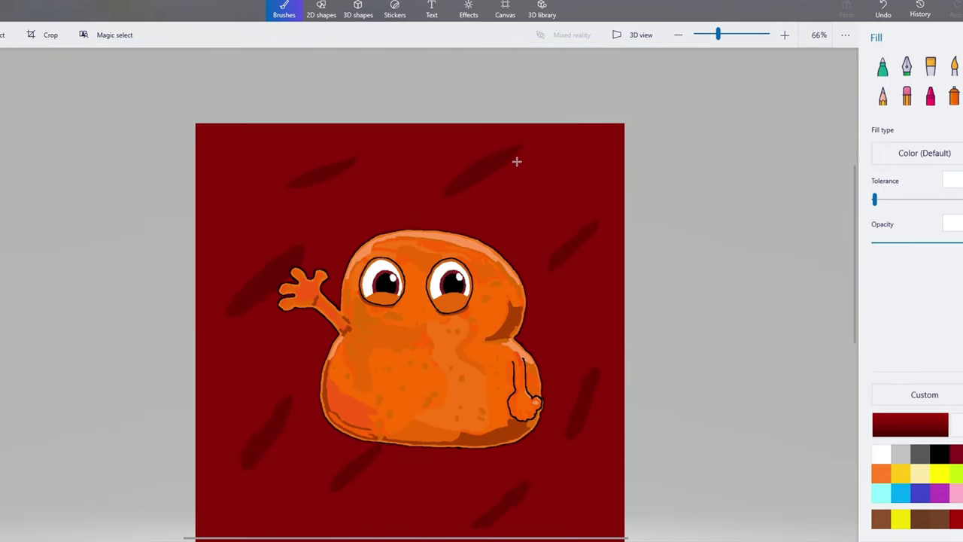
{"action": "scroll", "coordinate": [436, 338], "scroll_direction": "down", "scroll_amount": 1}
{"action": "scroll", "coordinate": [397, 522], "scroll_direction": "up", "scroll_amount": 2}
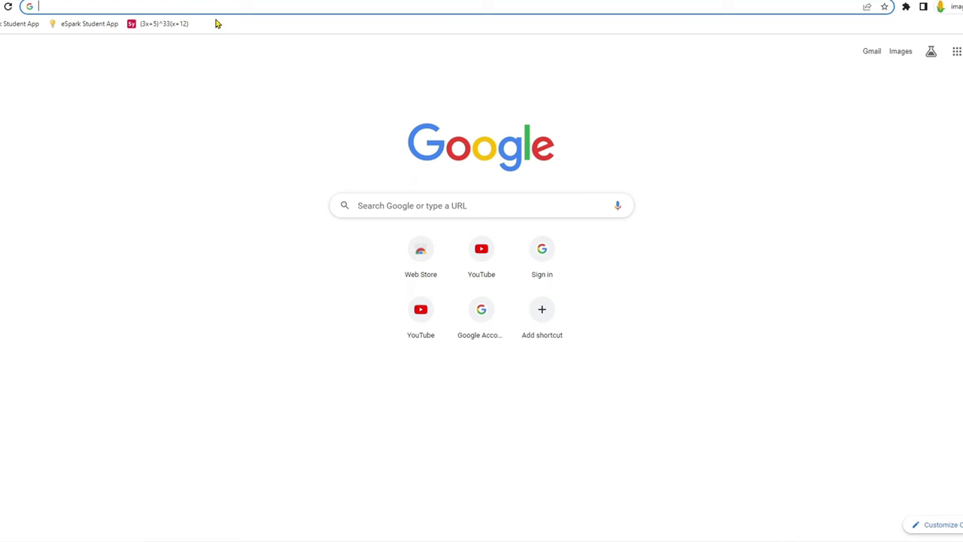
Go to the skin editor site and eyedrop the orange of the bandana.
{"action": "type", "text": "skin"}
{"action": "key", "text": "Return"}
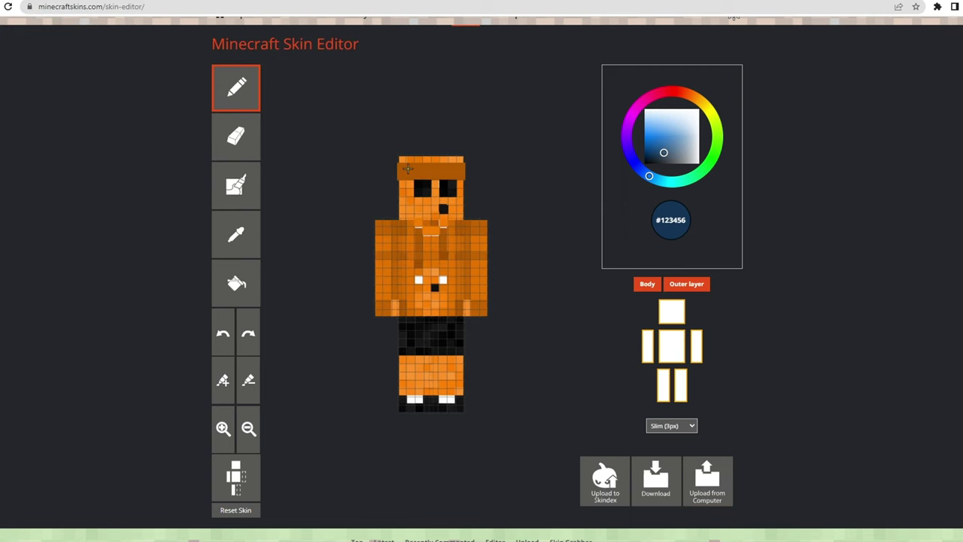
{"action": "scroll", "coordinate": [397, 195], "scroll_direction": "up", "scroll_amount": 1}
{"action": "left_click", "coordinate": [245, 287]}
{"action": "left_click", "coordinate": [445, 226]}
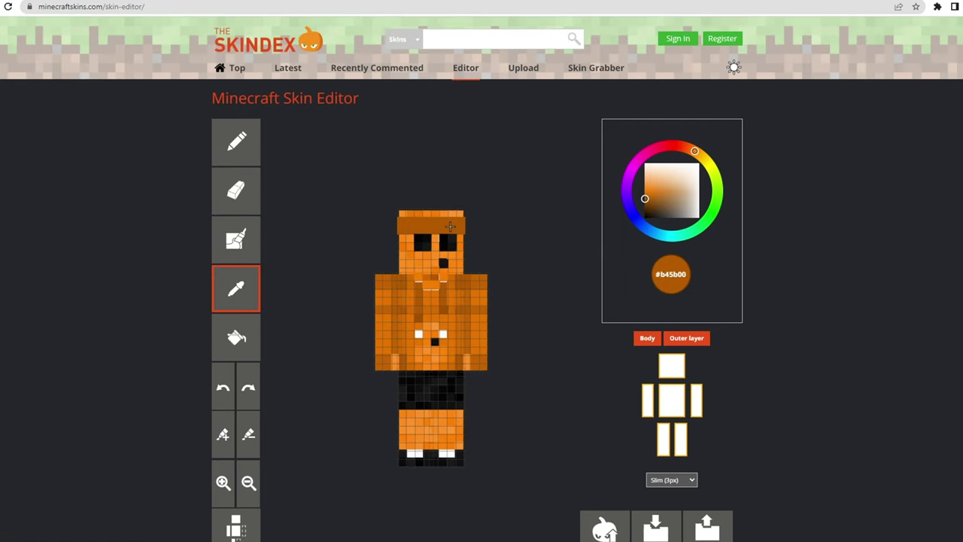
Shade the bandana a darker orange and download the skin as blobfr.png.
{"action": "left_click", "coordinate": [239, 238]}
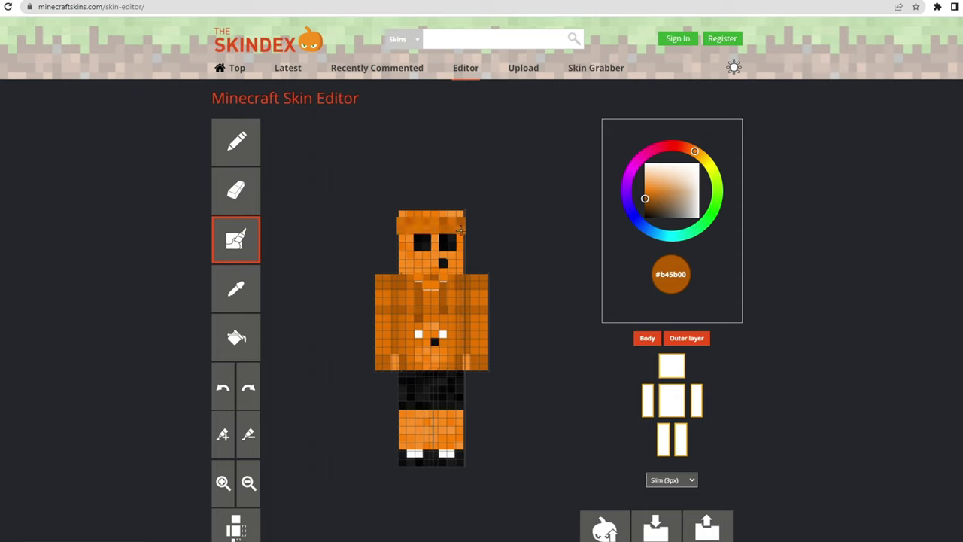
{"action": "left_click", "coordinate": [224, 449]}
{"action": "left_click_drag", "start_coordinate": [402, 223], "coordinate": [488, 177]}
{"action": "scroll", "coordinate": [502, 262], "scroll_direction": "down", "scroll_amount": 1}
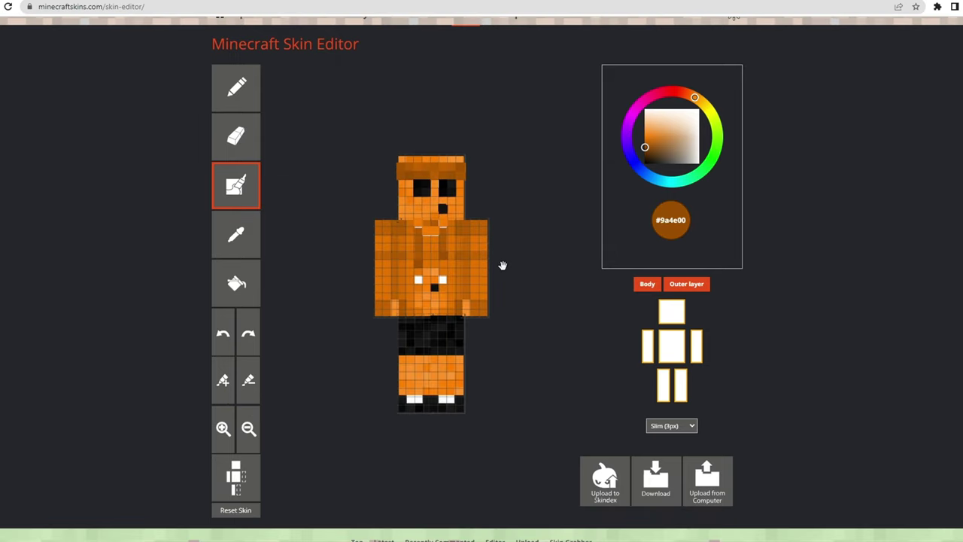
{"action": "left_click", "coordinate": [654, 455]}
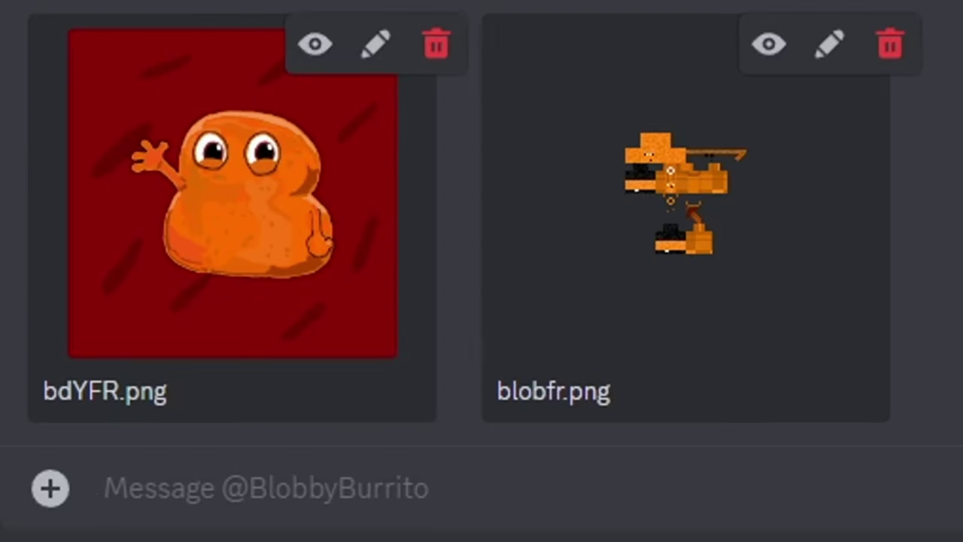
Send both PNGs with 'how is that shade of orange for the logo', then send 'happy birthday'.
{"action": "key", "text": "shift+Return"}
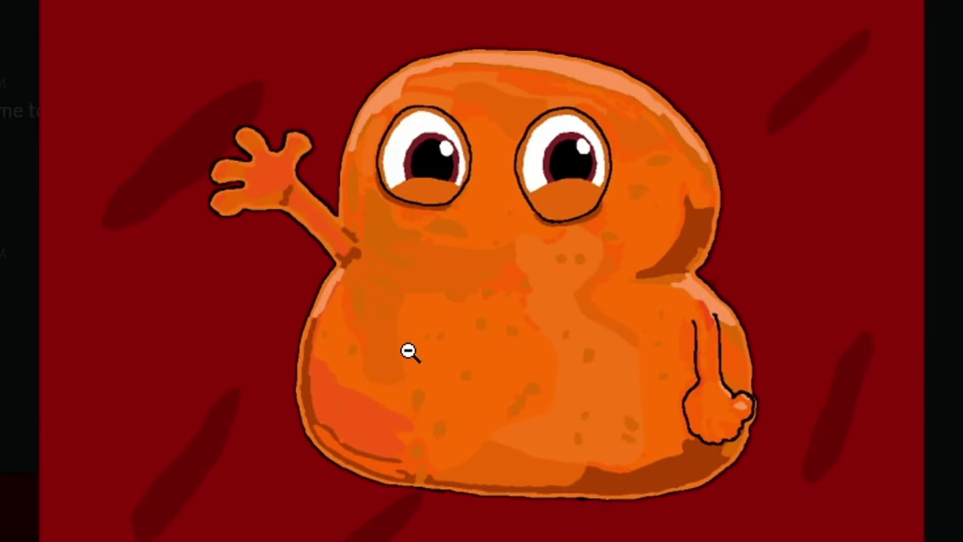
{"action": "key", "text": "Escape"}
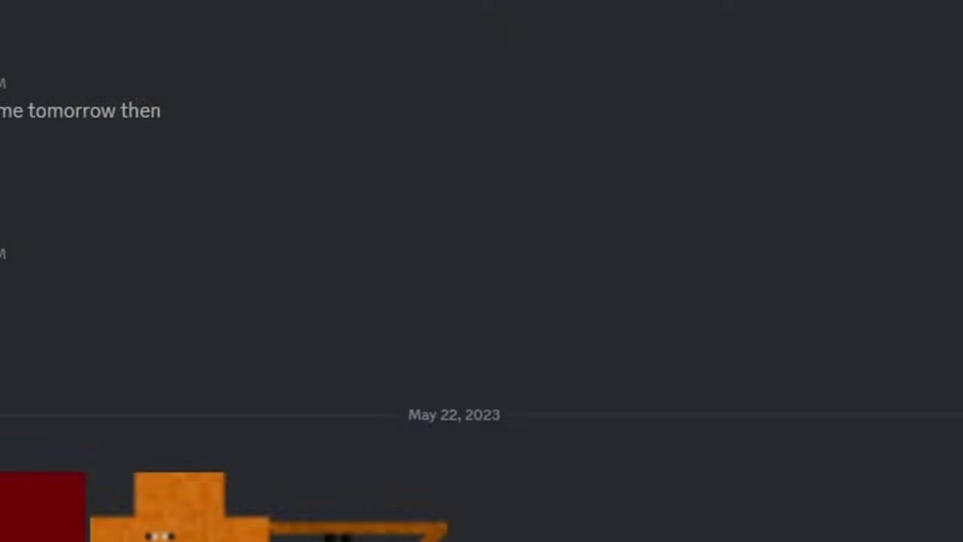
{"action": "type", "text": "how is that shade of orange for the logo"}
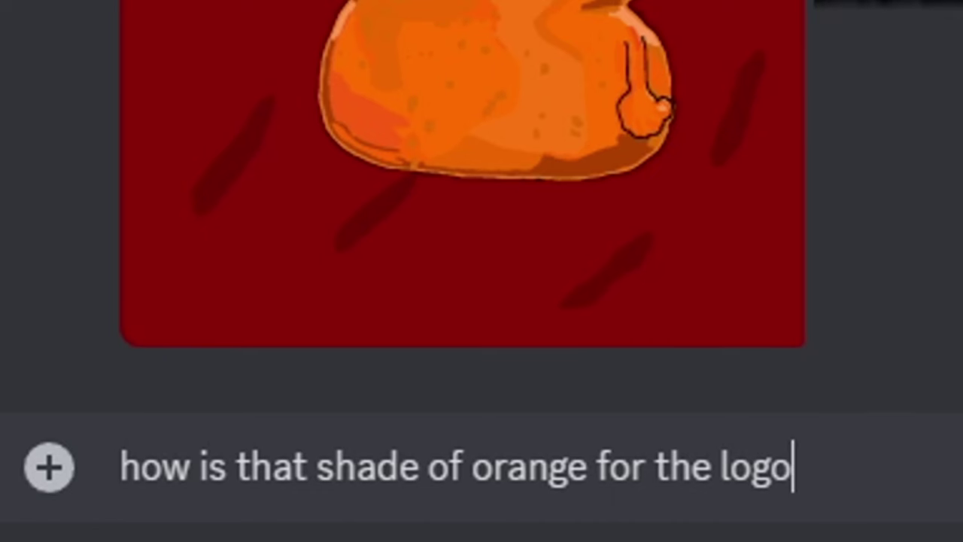
{"action": "key", "text": "Return"}
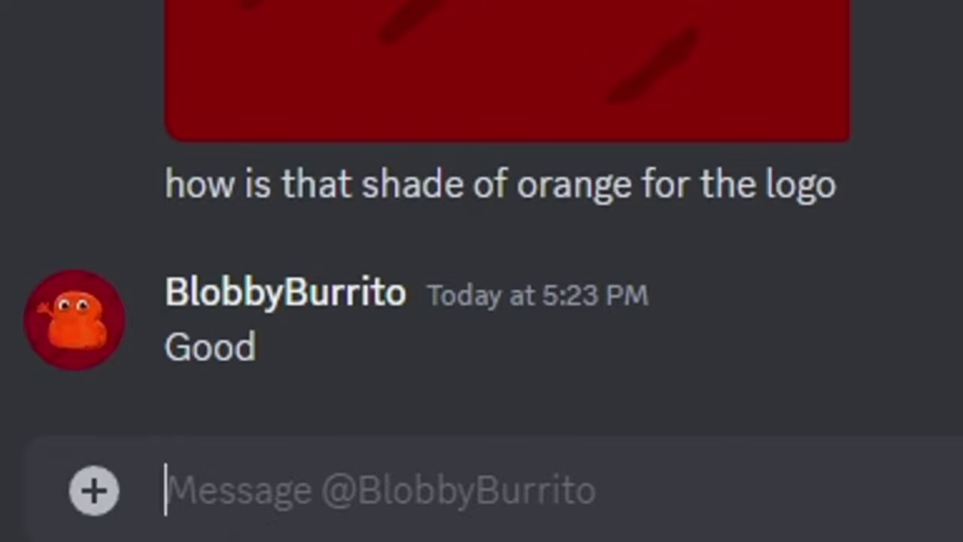
{"action": "type", "text": "happy bi"}
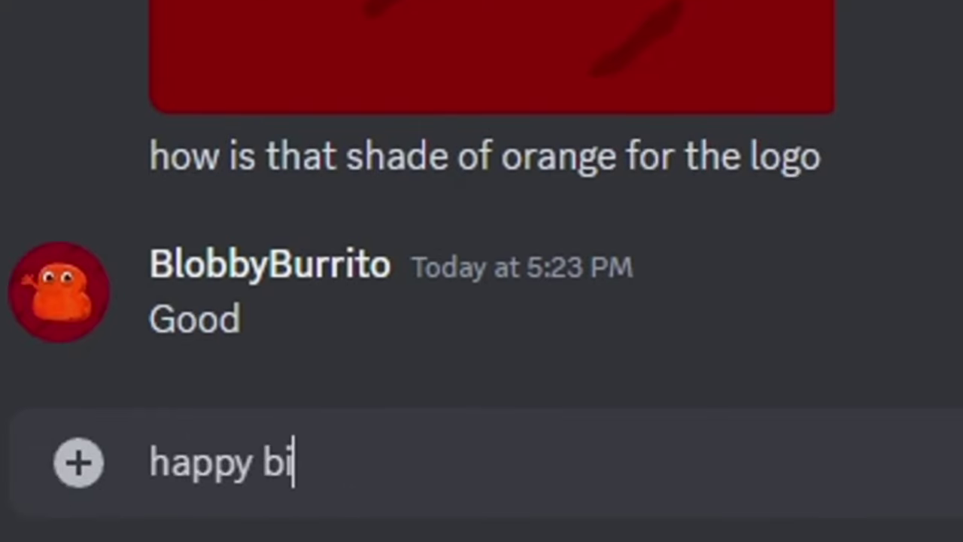
{"action": "type", "text": "rthday"}
{"action": "key", "text": "Return"}
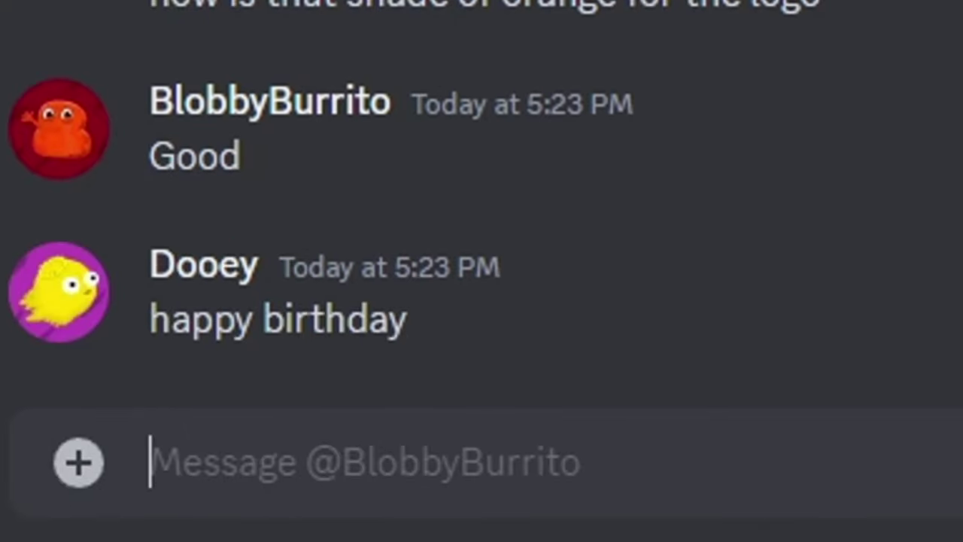